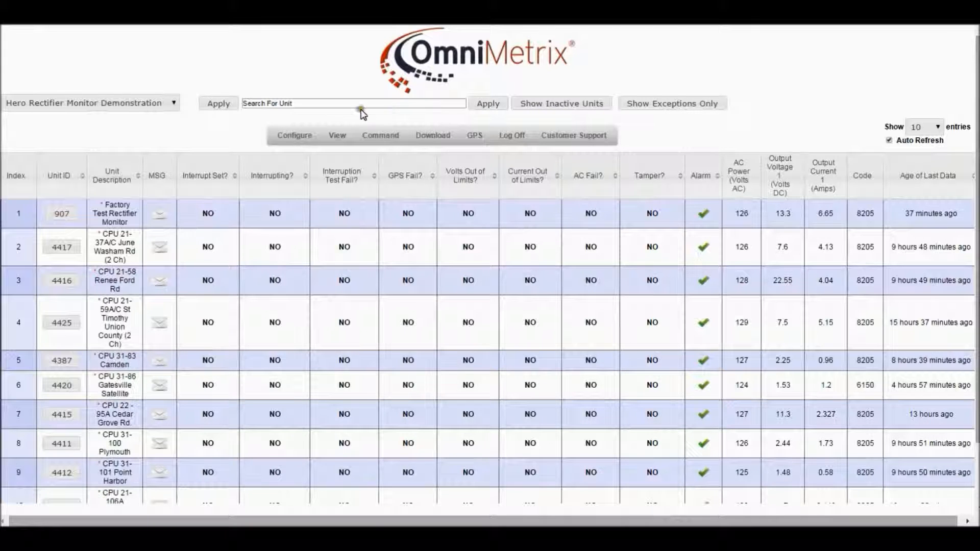
Step: Open the detail view of unit 907 from the unit list
mouse_move(299, 137)
left_click(60, 214)
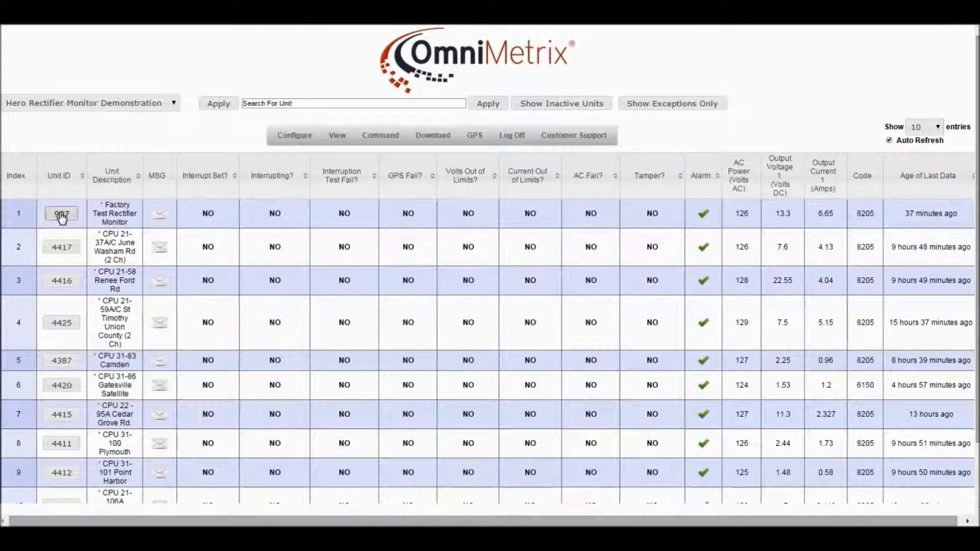
left_click(61, 216)
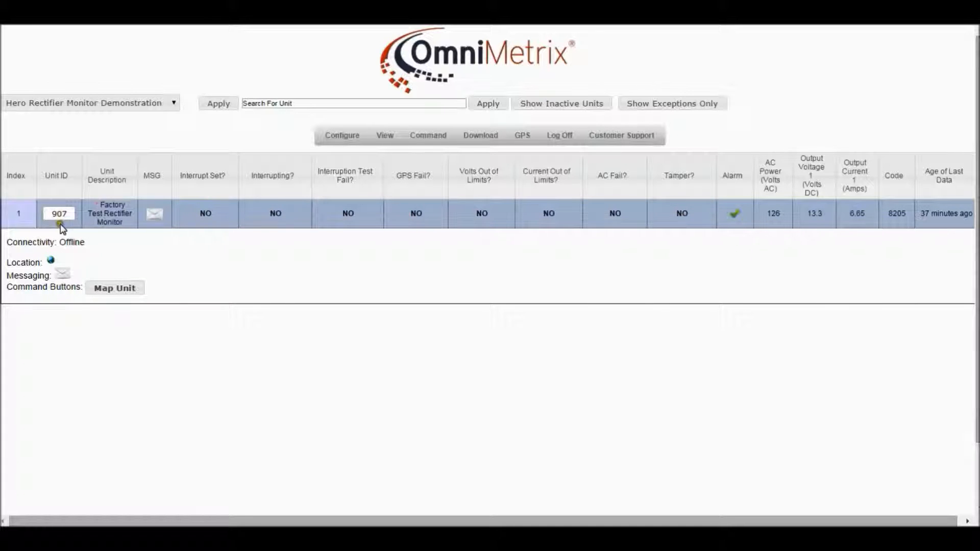
Step: Open the unit's machine messaging recipients and make sure Machine Messaging Enabled is checked
left_click(62, 277)
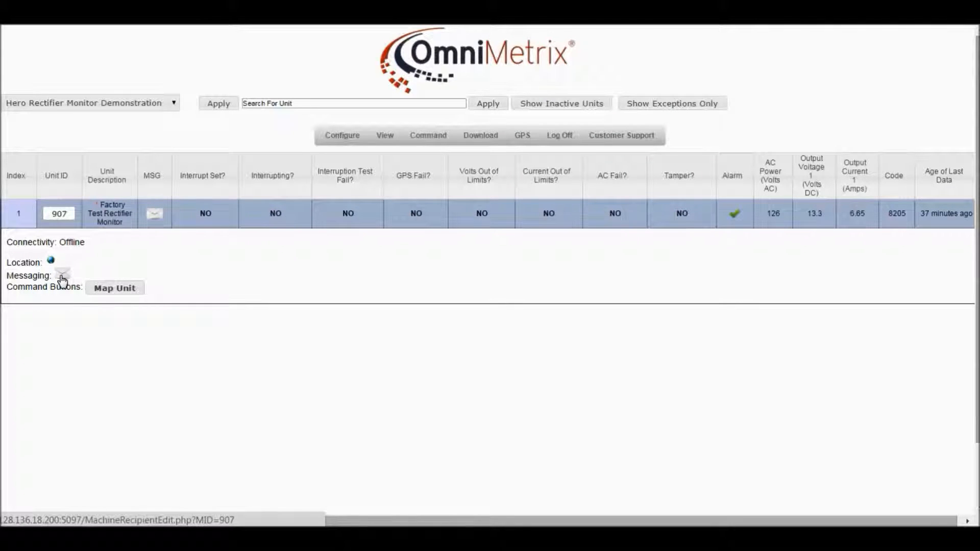
left_click(62, 277)
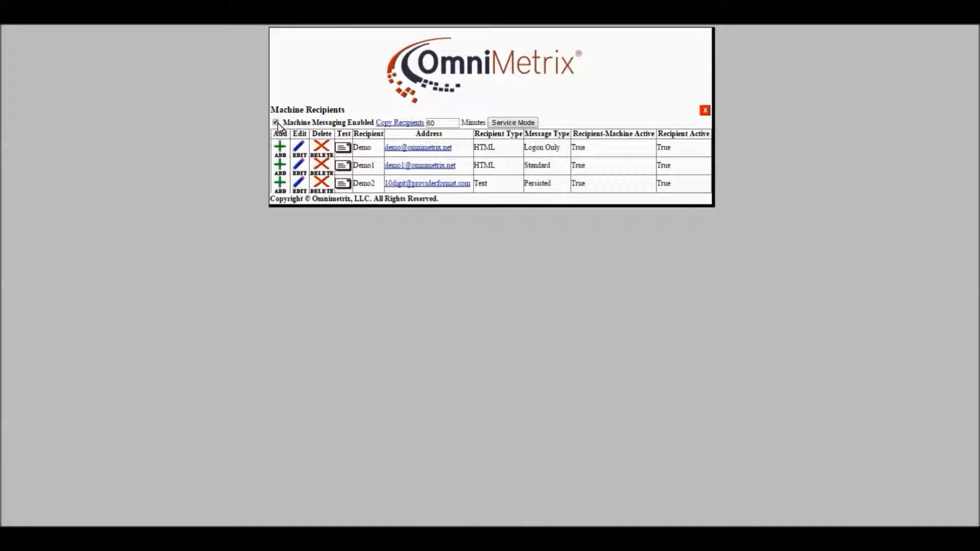
left_click(252, 126)
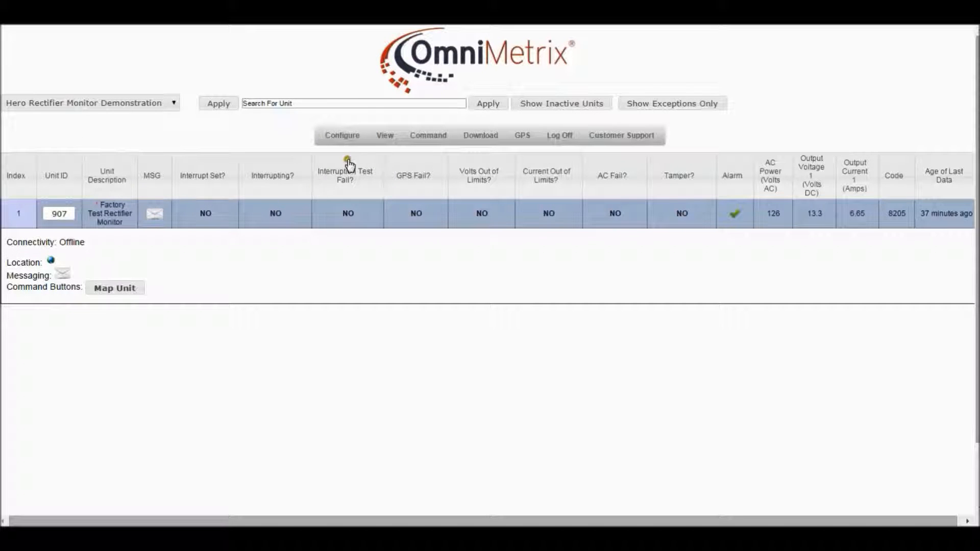
Step: Start adding a new machine recipient and enter the recipient's full name
mouse_move(342, 143)
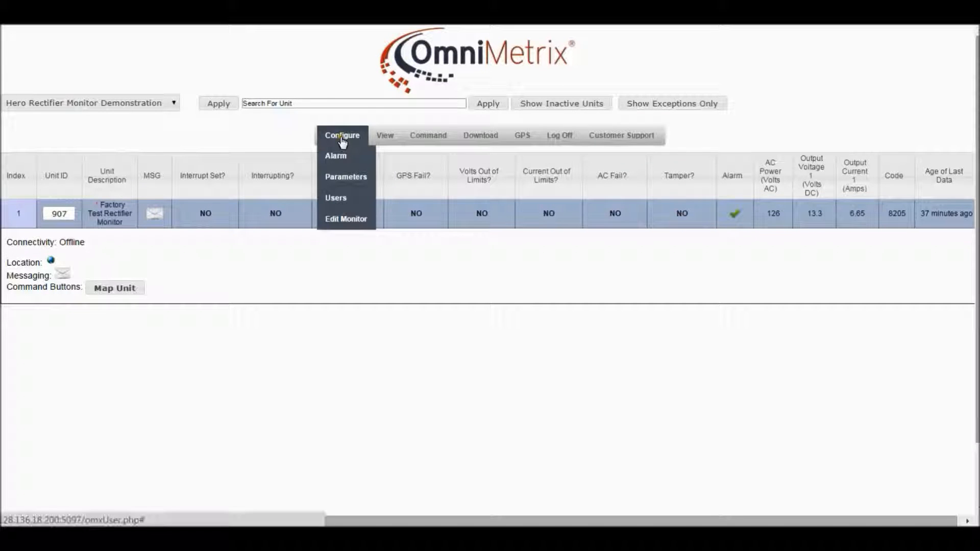
left_click(337, 199)
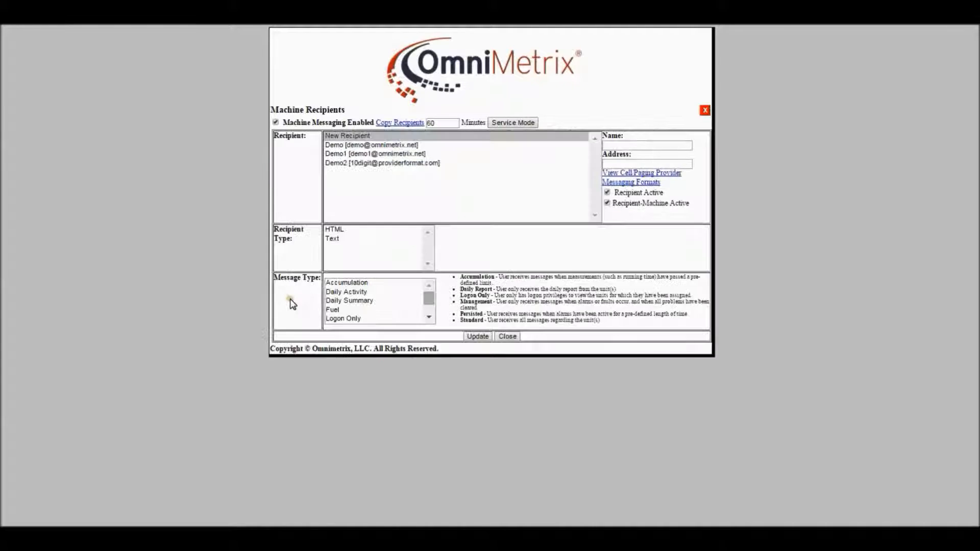
left_click(624, 145)
type("Joe")
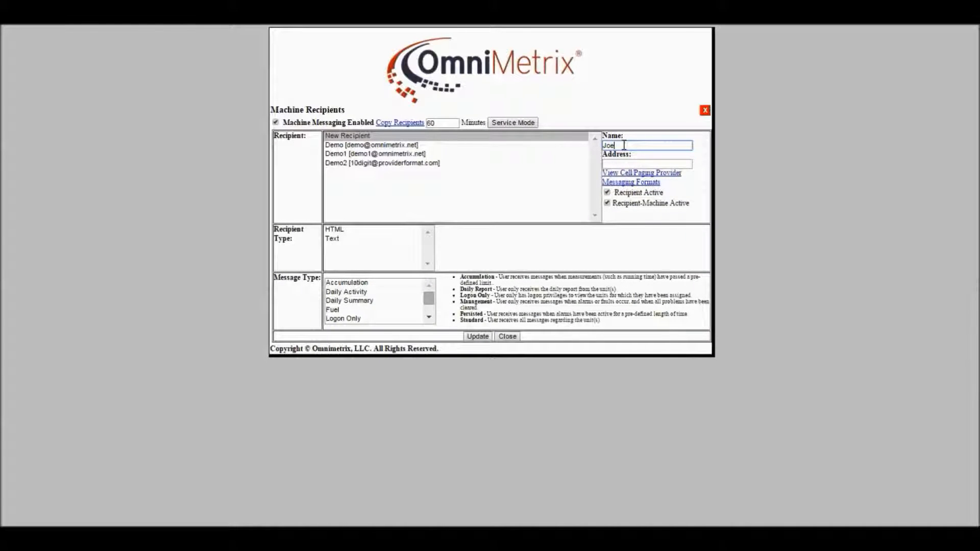
type(" Smith")
Step: Fill in the recipient's e-mail address as the recipient address
left_click(606, 163)
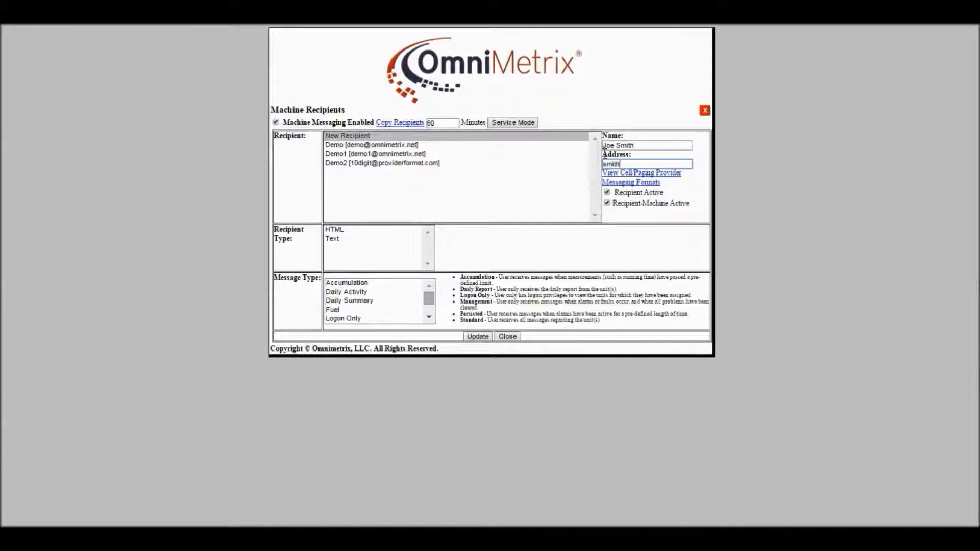
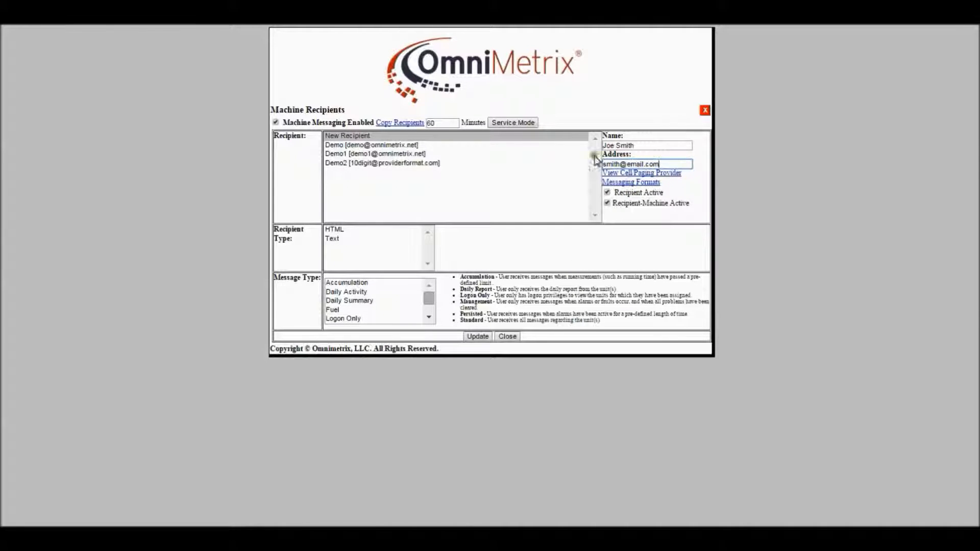
Step: Set the recipient type to HTML and the message type to Standard, then save the recipient
left_click(337, 230)
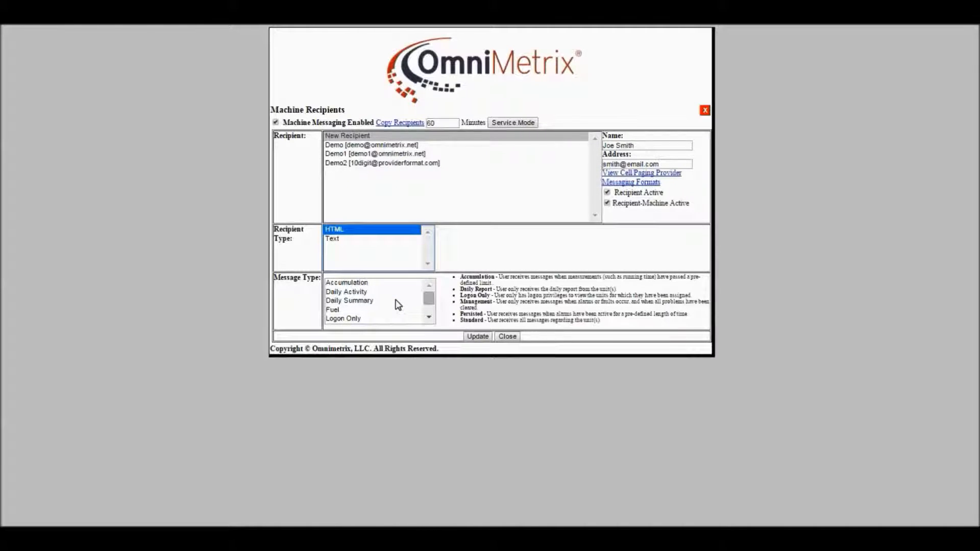
scroll(397, 305, "down", 2)
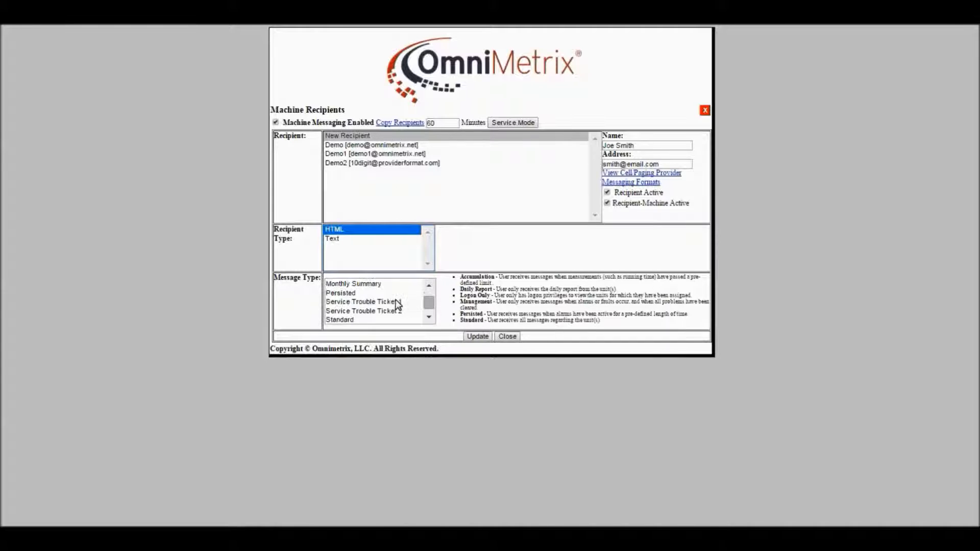
left_click(350, 318)
left_click(349, 319)
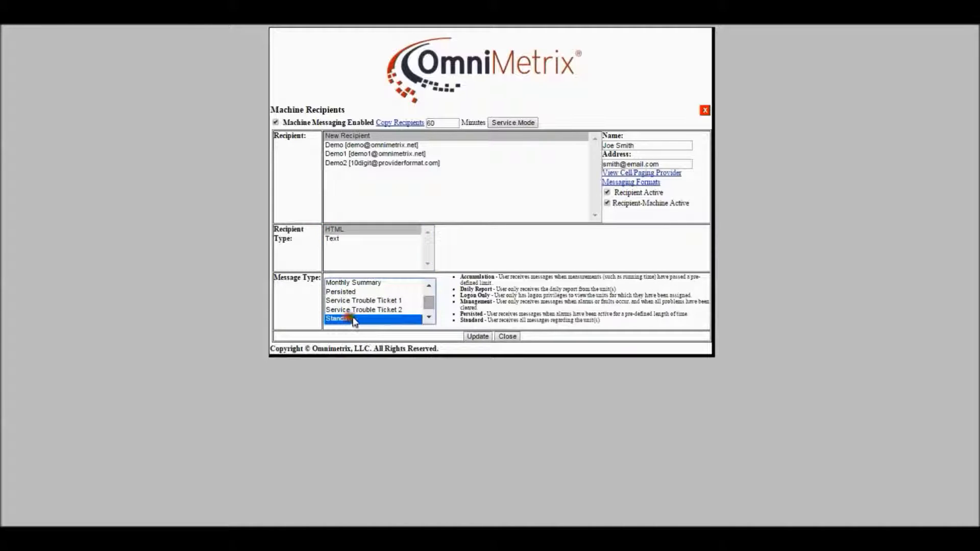
left_click(480, 336)
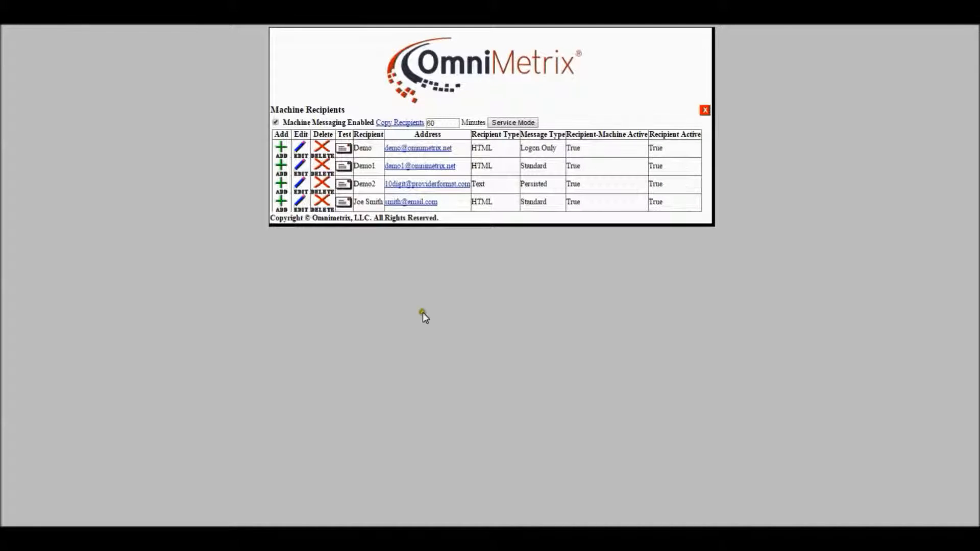
Step: Edit the new recipient's entry, choose the Persisted message type, and save it as an additional entry
left_click(371, 240)
left_click(301, 204)
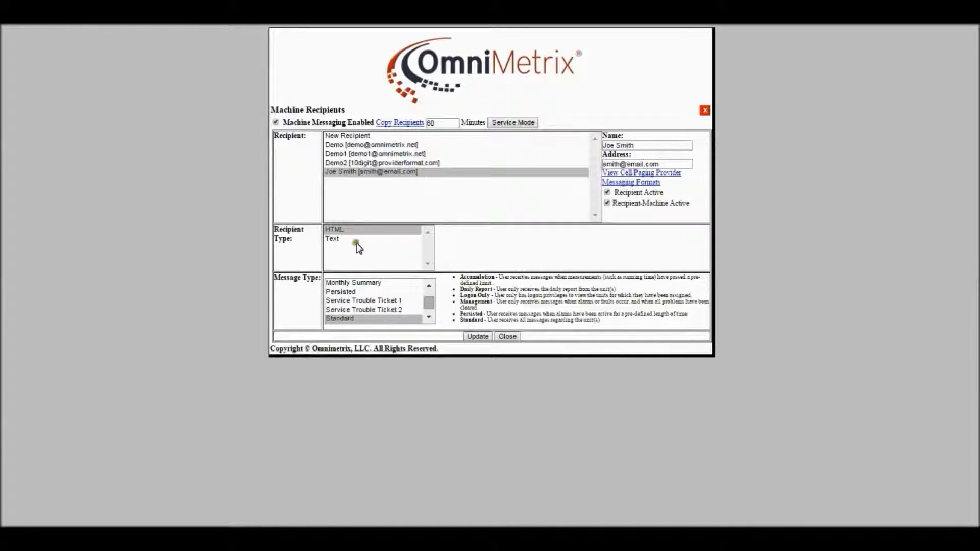
left_click(343, 292)
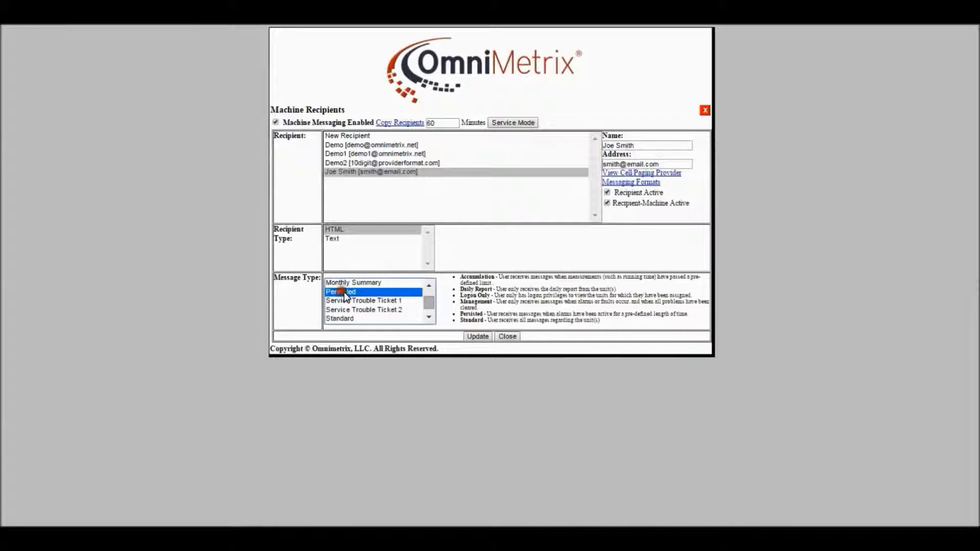
left_click(473, 336)
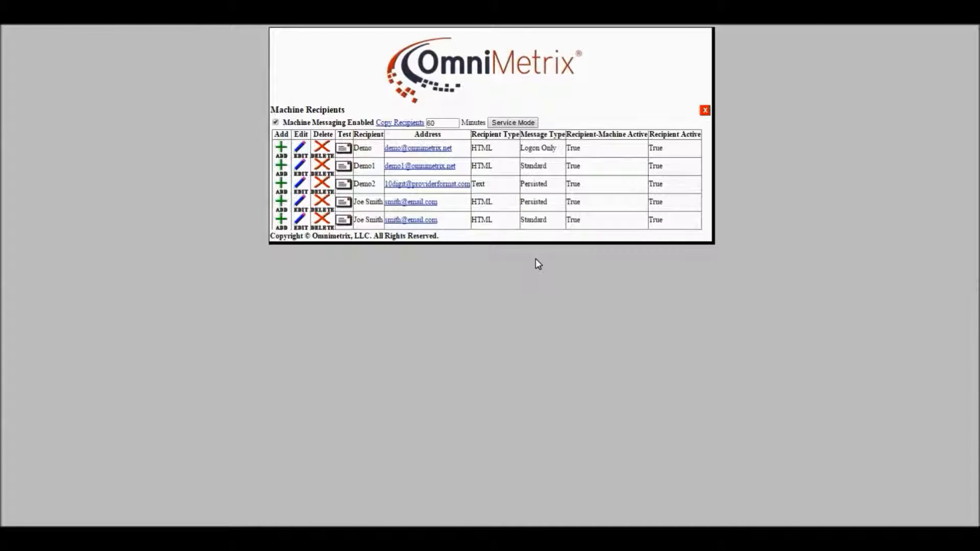
Step: Add another new recipient and enter the same contact's full name
left_click(281, 221)
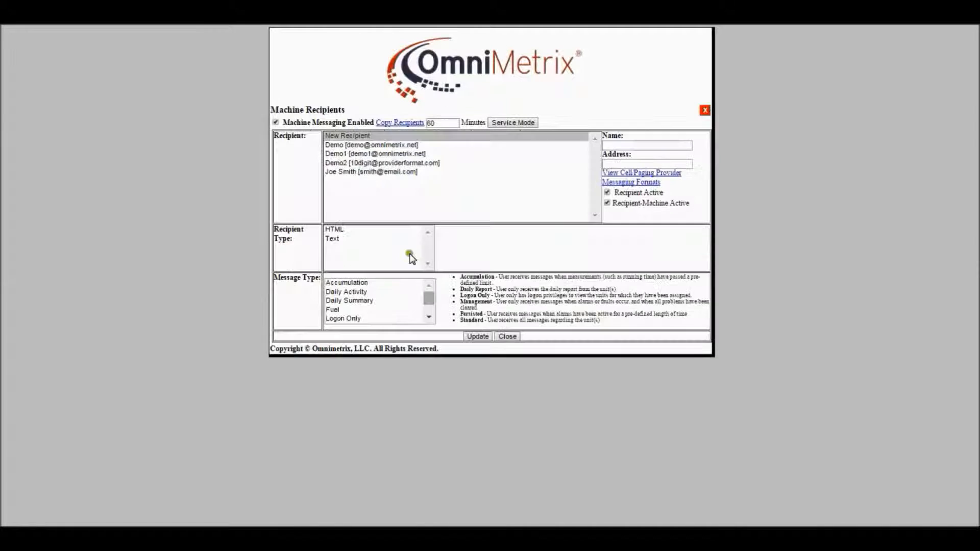
left_click(623, 146)
type("Joe")
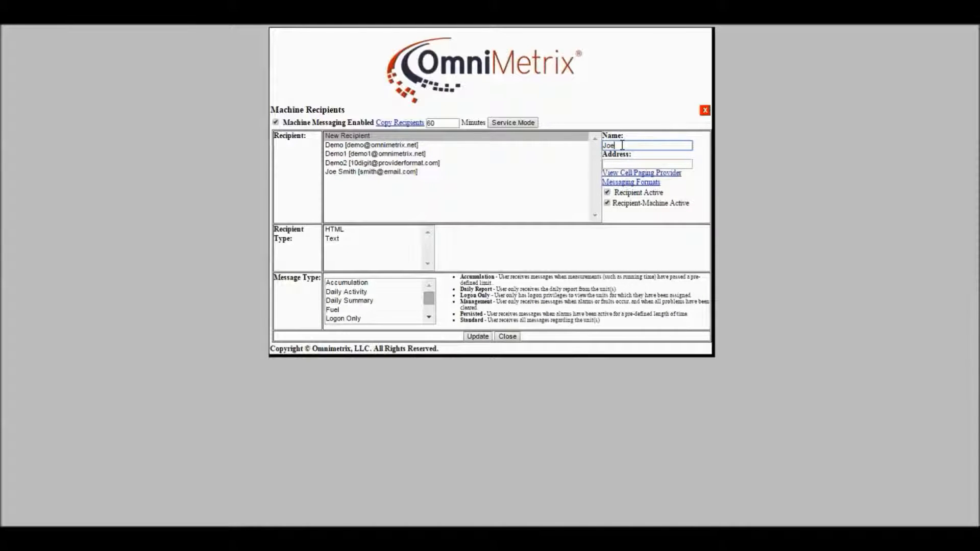
type(" Smith")
Step: Enter the contact's mobile phone number in the address field
left_click(618, 163)
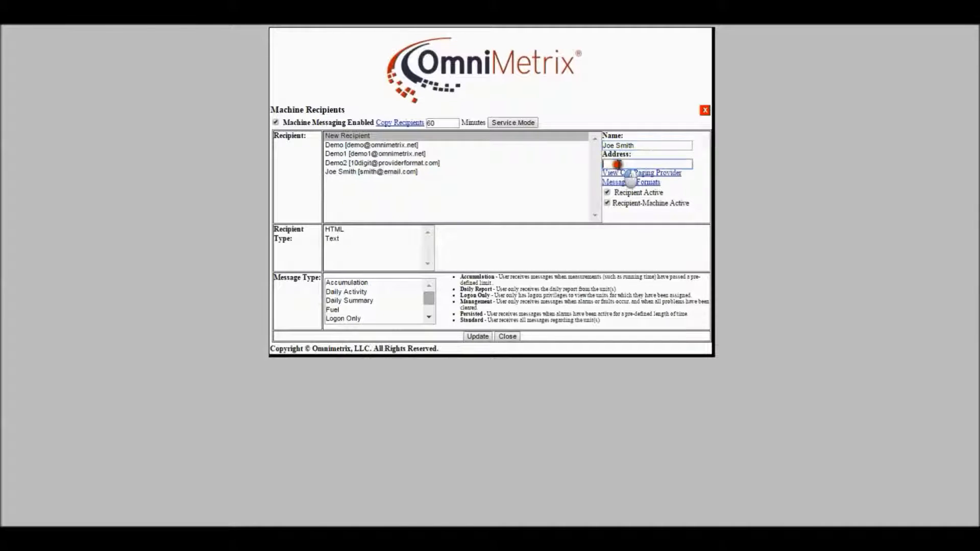
type("1234567890")
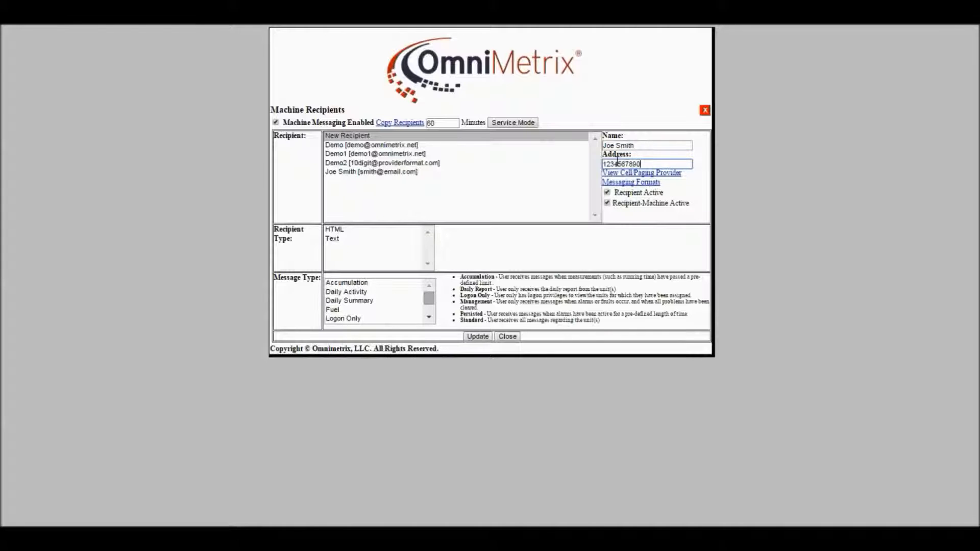
Step: Copy the AT&T text domain from the messaging providers list and paste it after the phone number
left_click(620, 184)
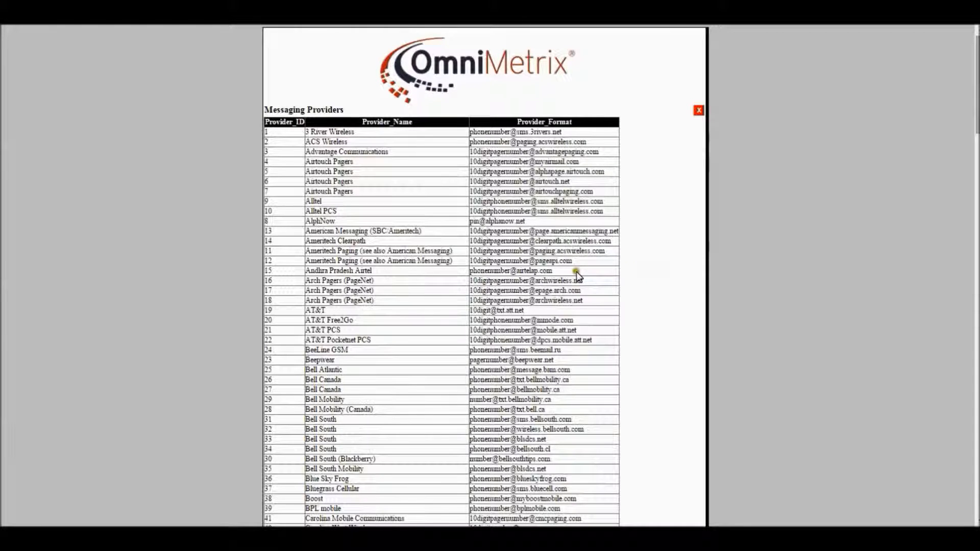
left_click(532, 312)
left_click_drag(533, 311, 490, 311)
key("ctrl+c")
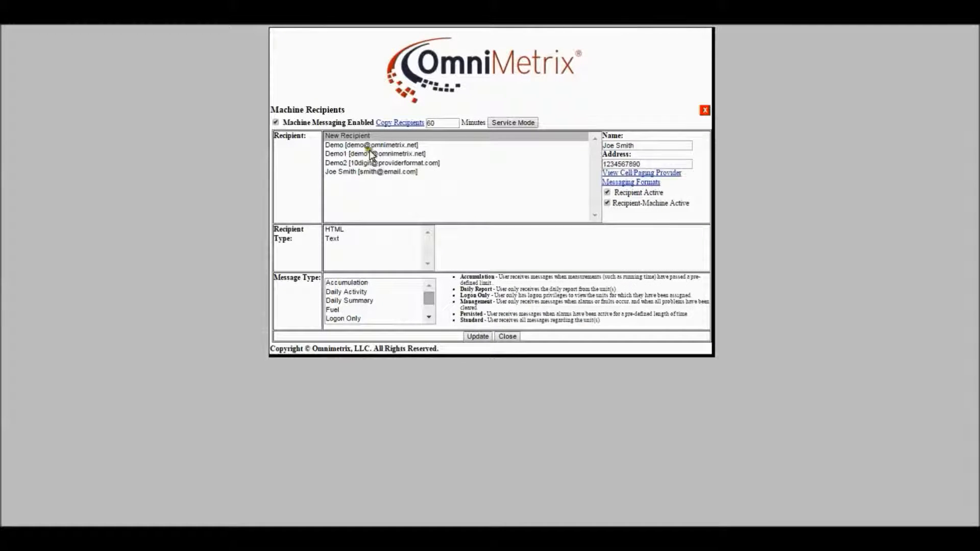
left_click(652, 163)
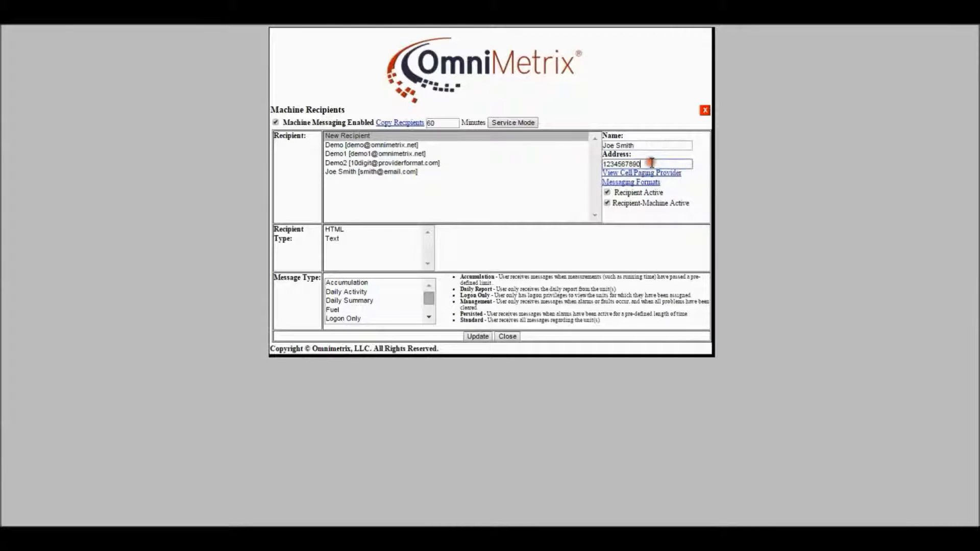
key("ctrl+v")
Step: Set the recipient type to Text and the message type to Persisted, then save the recipient
left_click(332, 240)
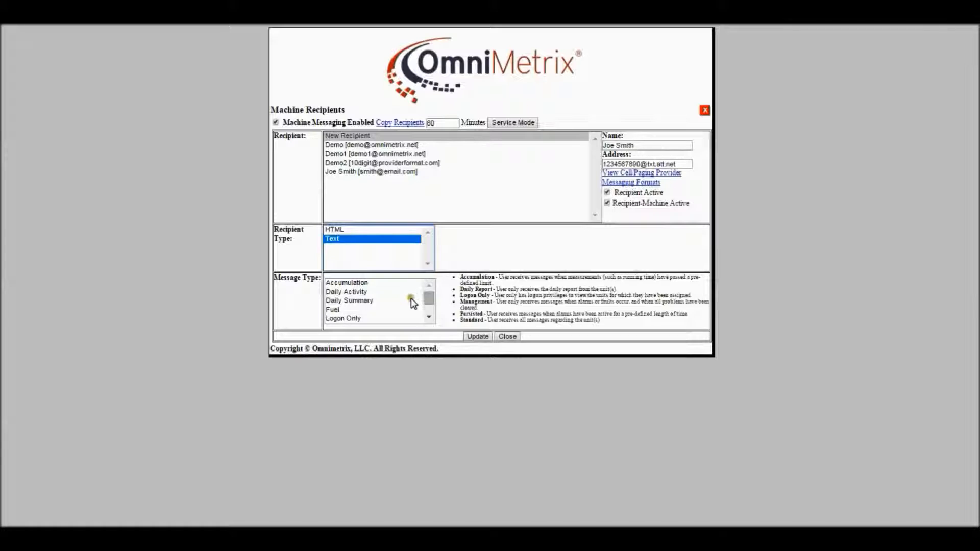
left_click(426, 296)
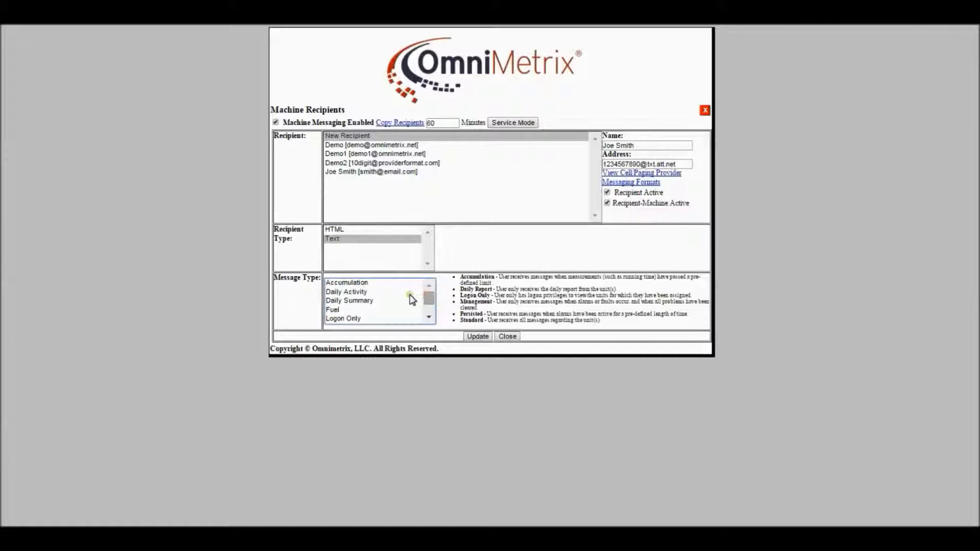
scroll(410, 297, "down", 1)
left_click(345, 295)
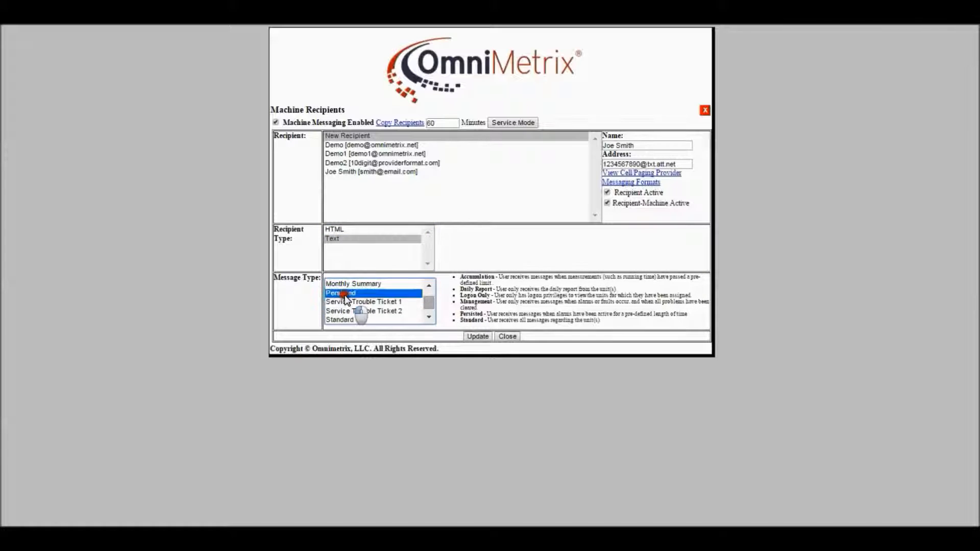
left_click(480, 336)
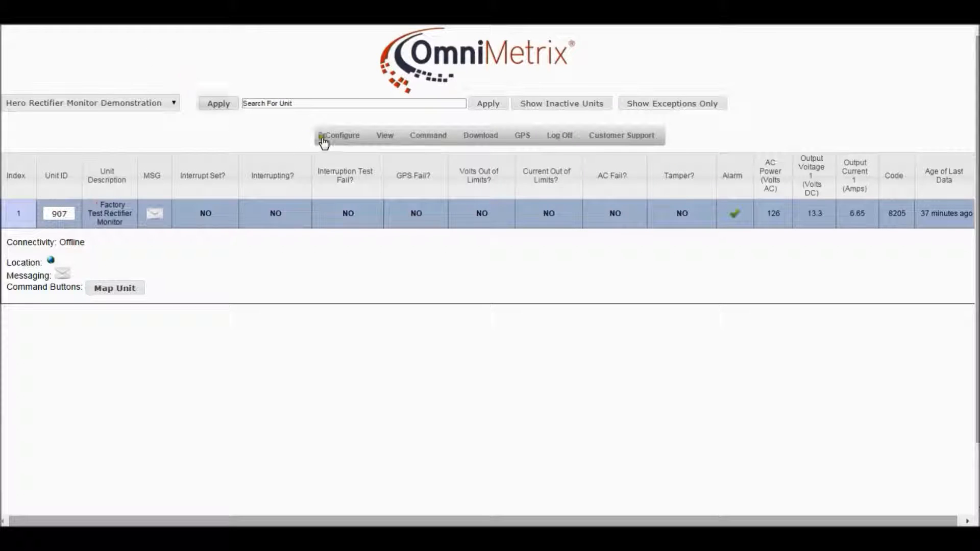
Step: Open the user configuration, edit the contact's e-mail user row, and enter the user's password
mouse_move(344, 142)
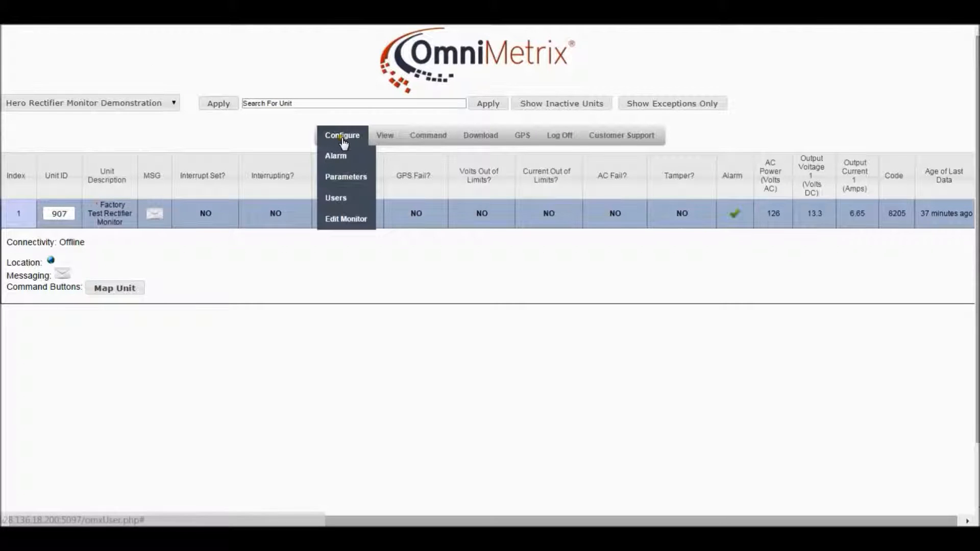
left_click(342, 200)
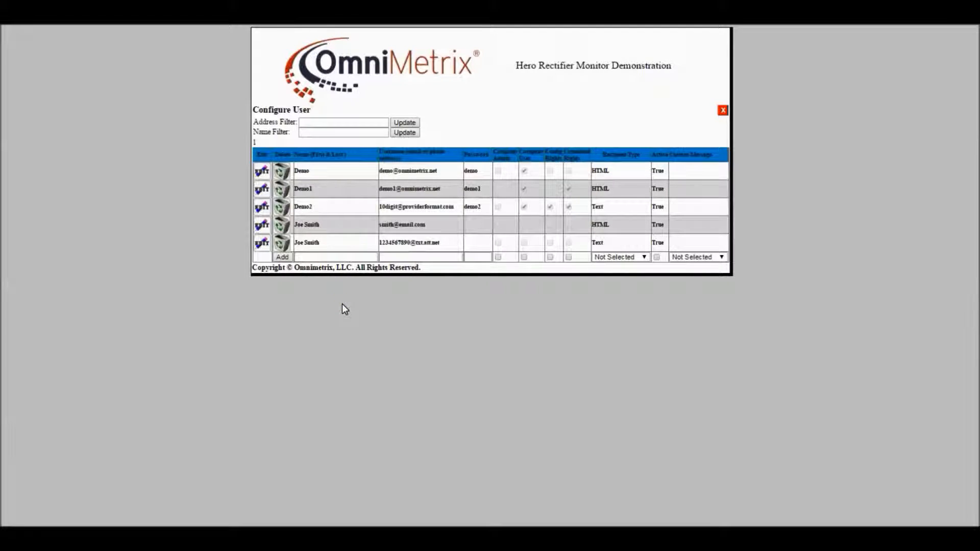
left_click(261, 226)
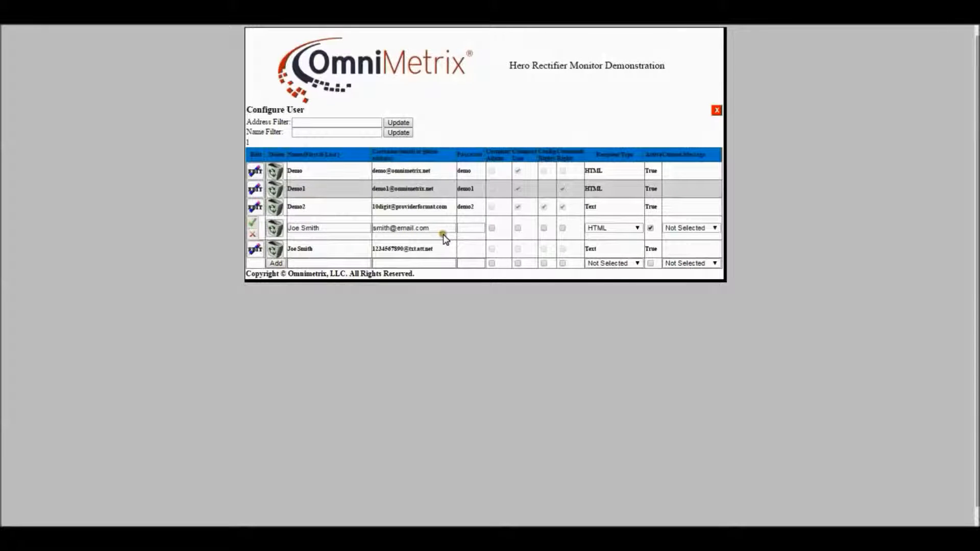
left_click(469, 228)
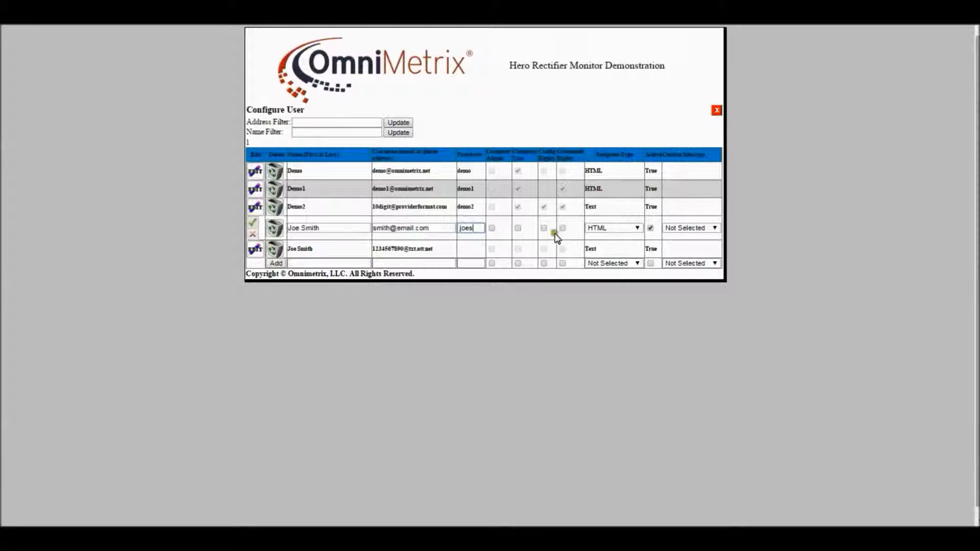
Step: Grant the user Company User, Config Rights and Command Rights, then save the user row
left_click(518, 229)
left_click(562, 228)
left_click(544, 229)
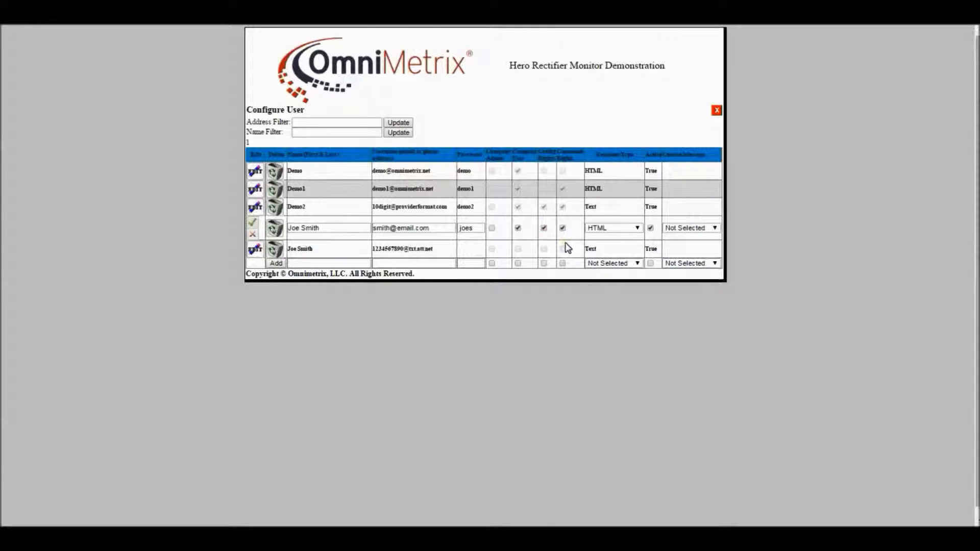
left_click(252, 225)
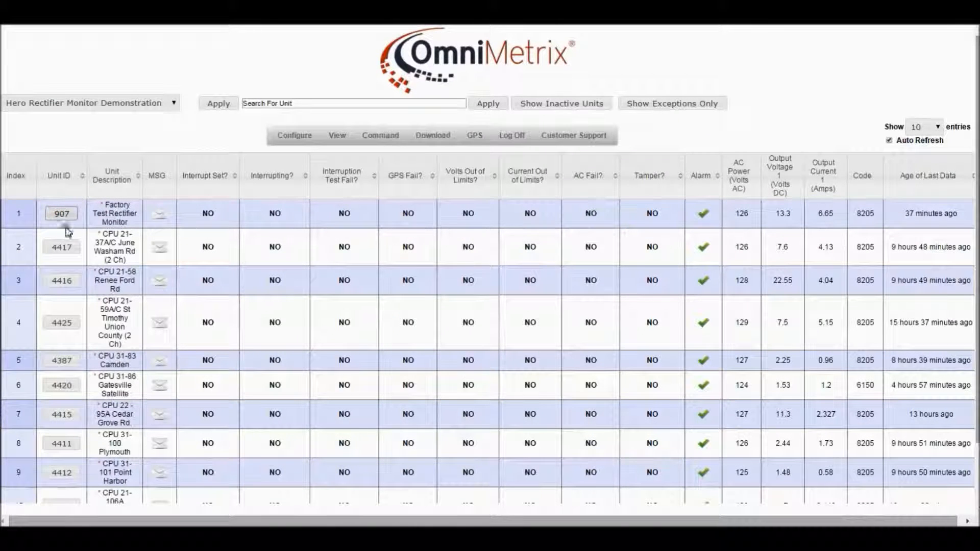
Step: Open the detail view of unit 4417
left_click(56, 248)
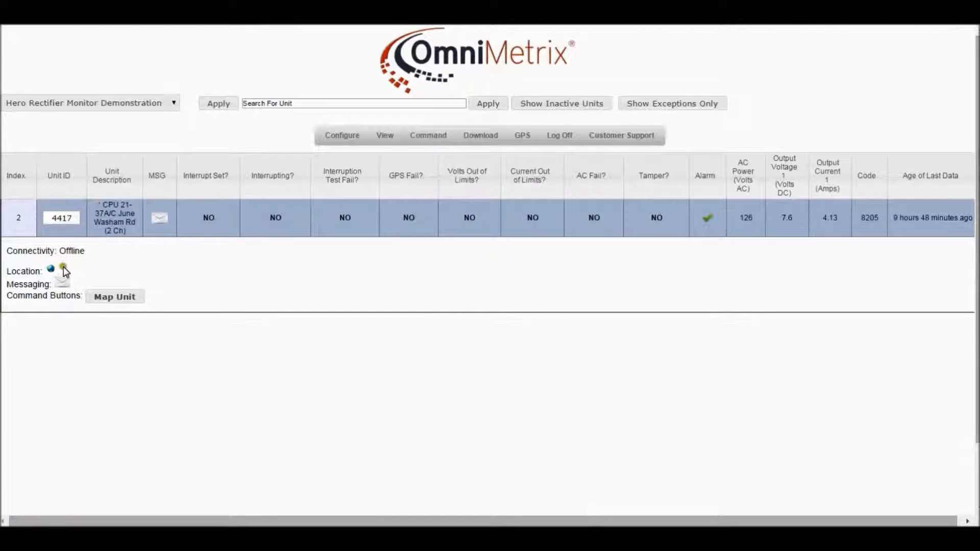
Step: Open unit 4417's machine messaging recipients and add the contact's e-mail address as a new recipient
left_click(62, 281)
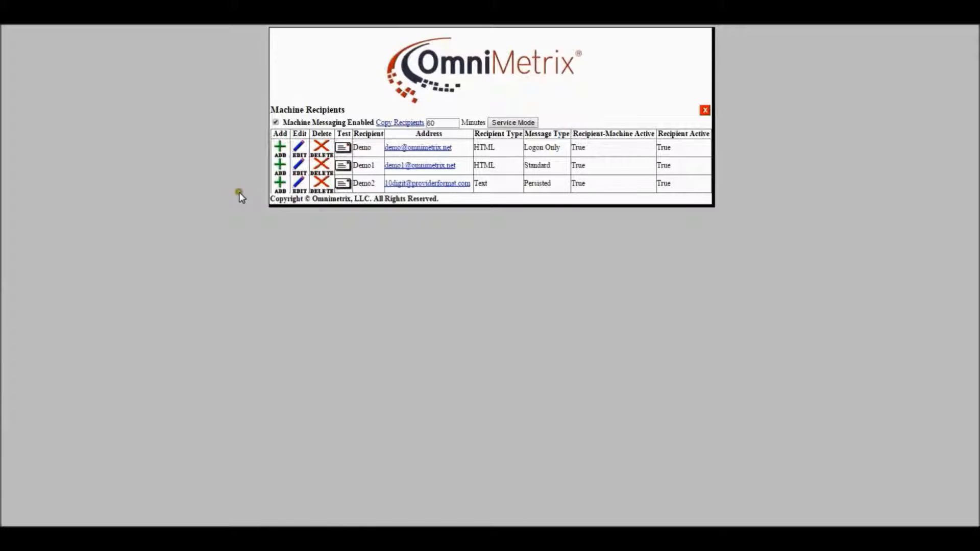
left_click(279, 166)
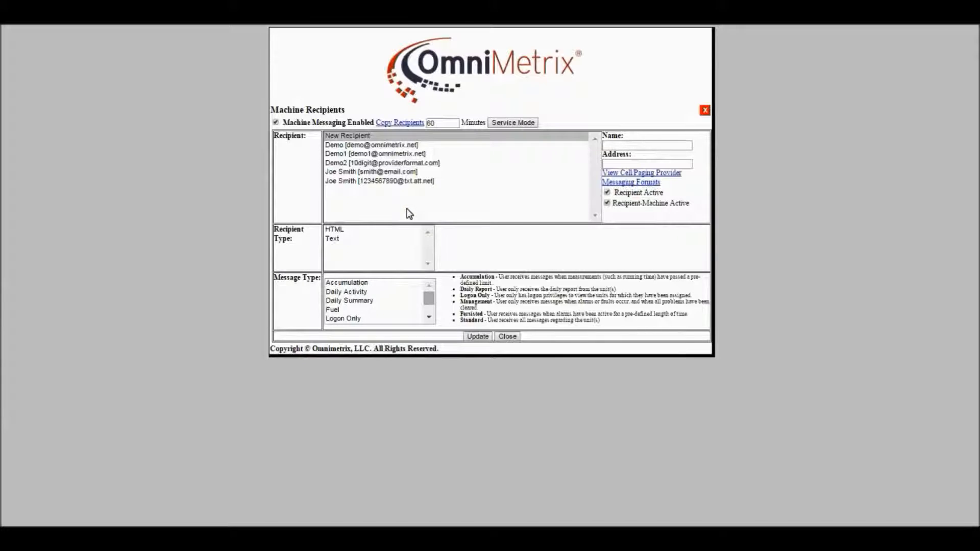
left_click(381, 173)
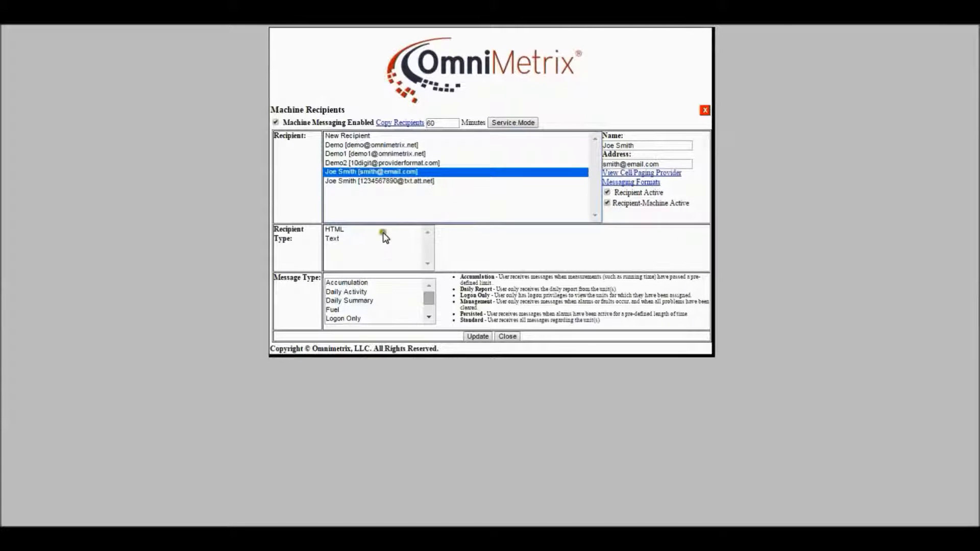
Step: Set the recipient type to HTML and the message type to Standard, then save the recipient
left_click(335, 231)
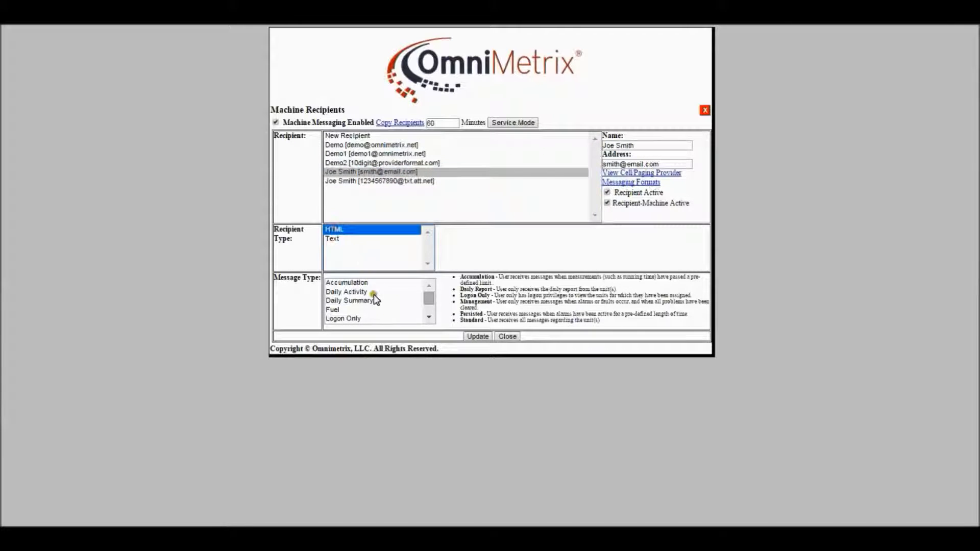
scroll(375, 299, "down", 2)
left_click(352, 319)
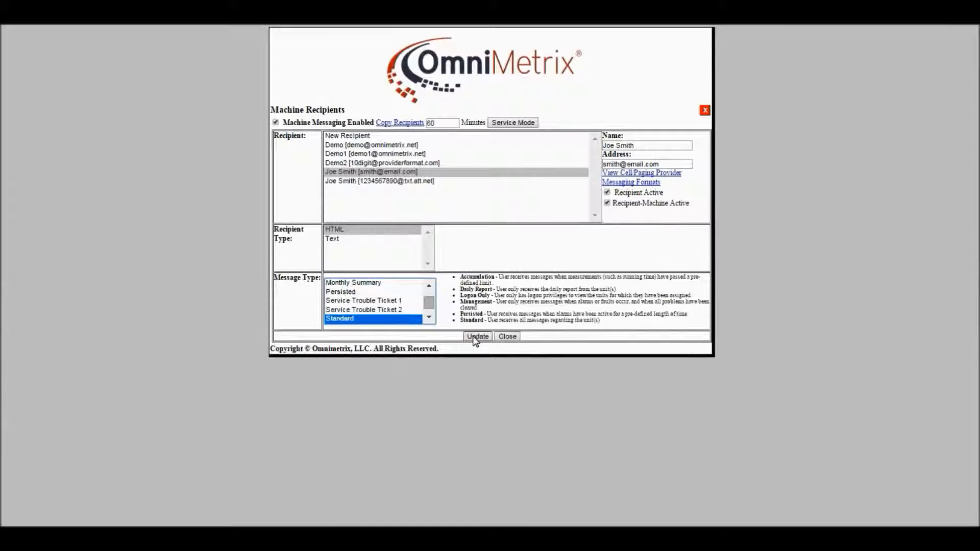
left_click(476, 337)
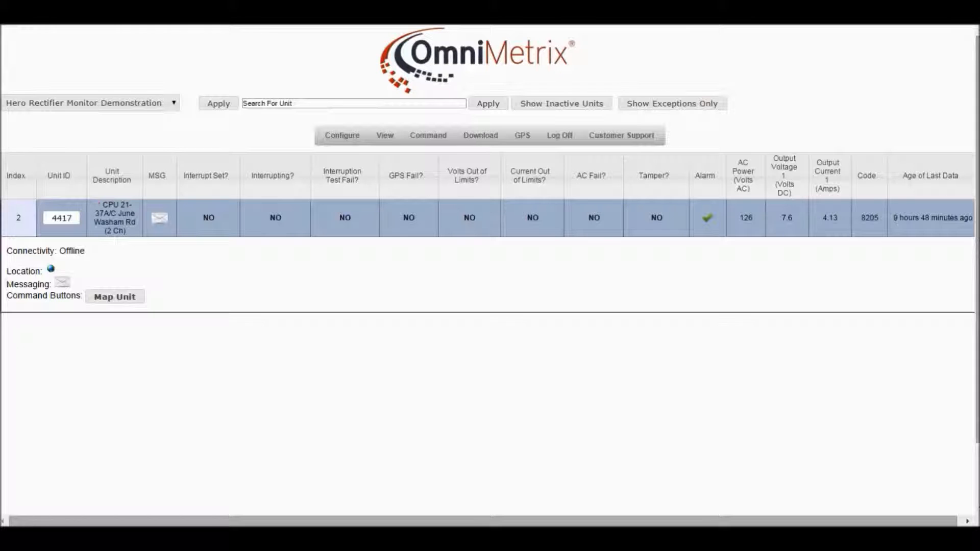
left_click(67, 219)
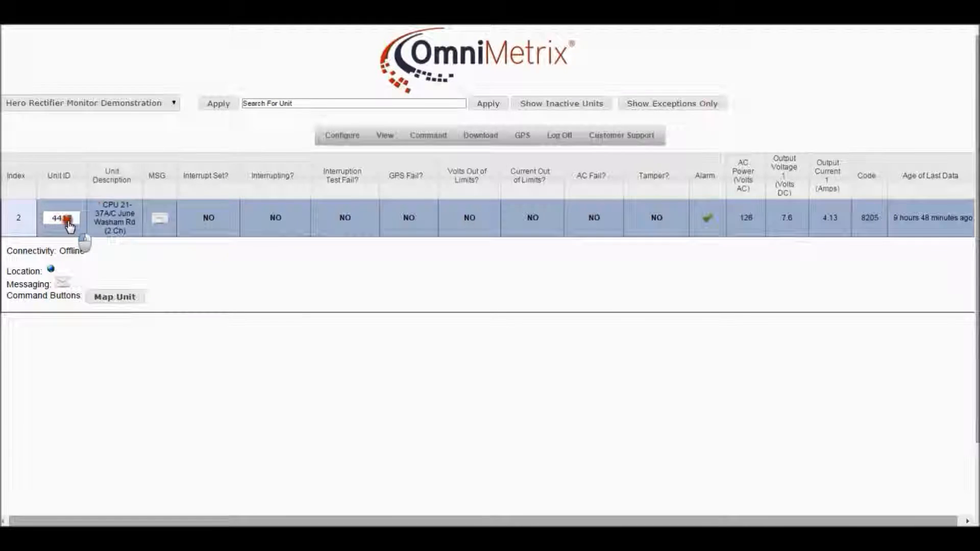